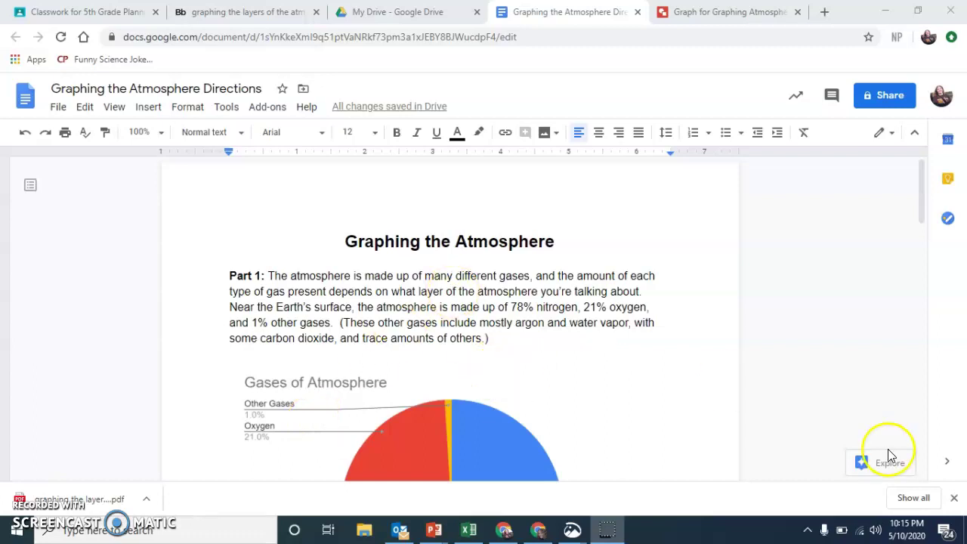
Step: Read the Graphing the Atmosphere directions from Part 1 through the graphing instructions on the second page
left_click(953, 497)
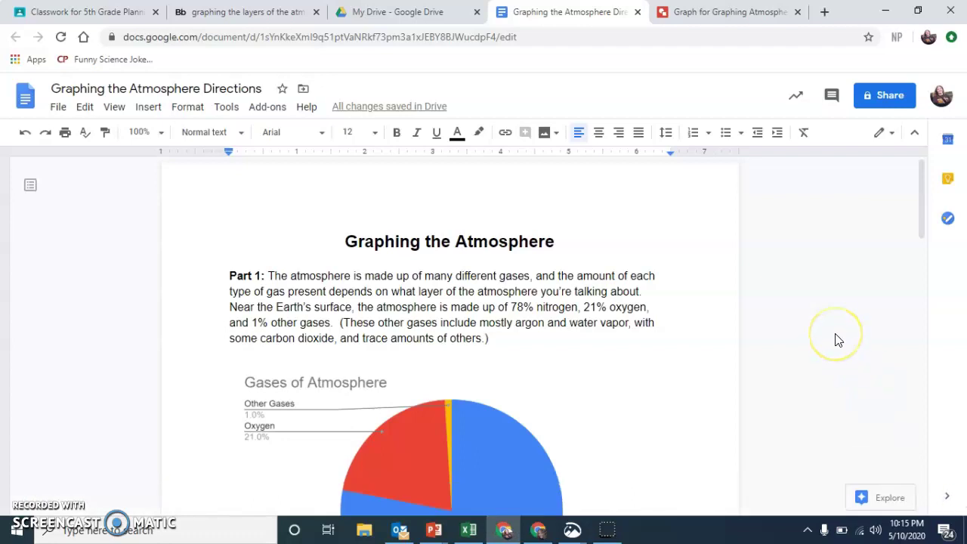
scroll(836, 340, "down", 2)
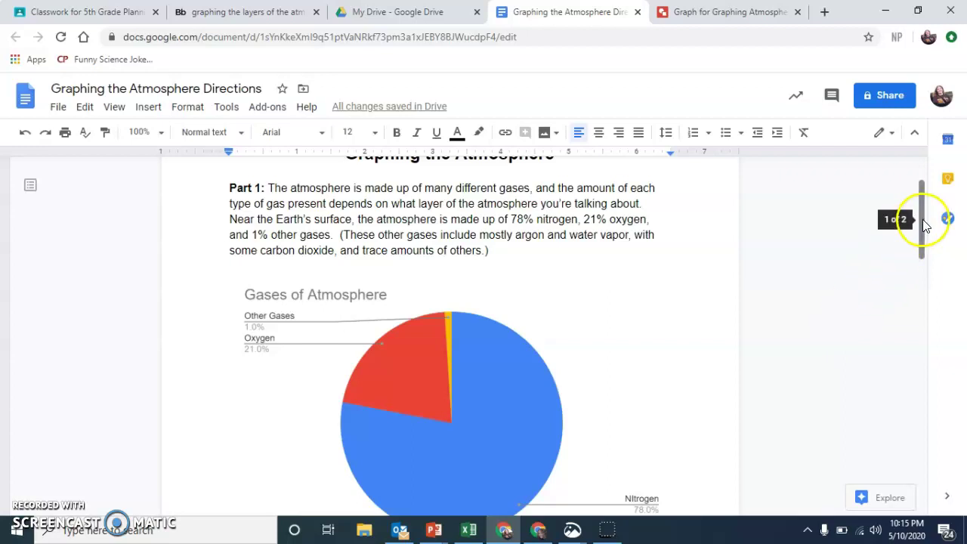
left_click_drag(923, 225, 925, 202)
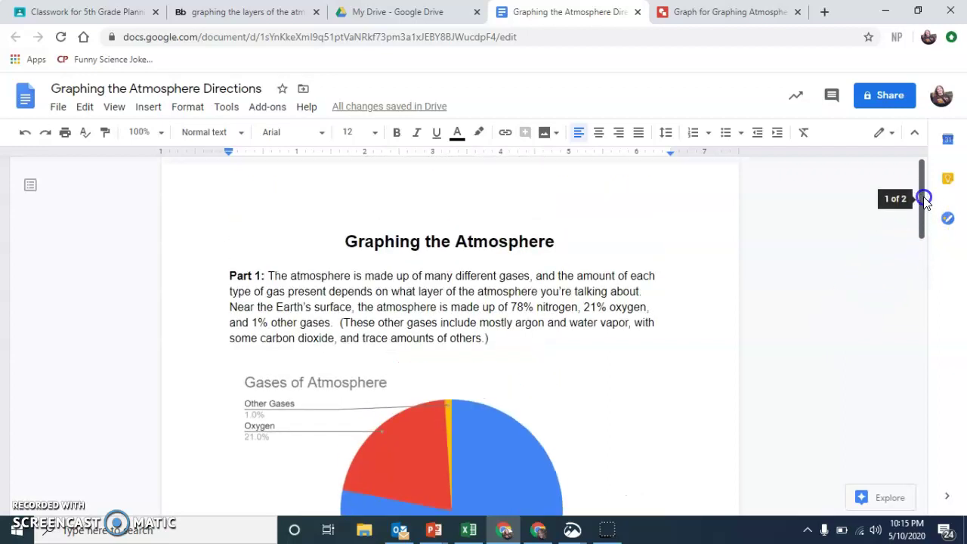
left_click_drag(923, 198, 924, 230)
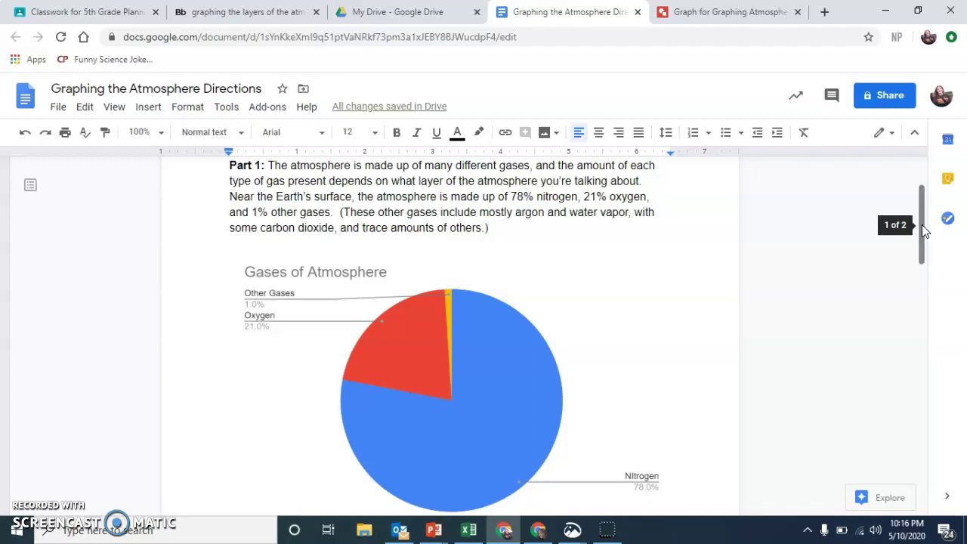
left_click_drag(922, 225, 941, 305)
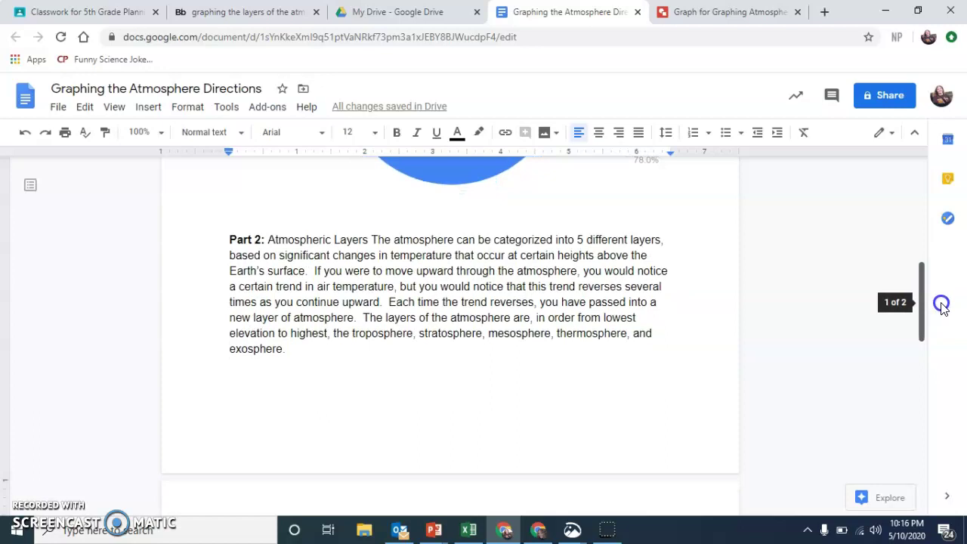
left_click_drag(942, 305, 942, 306)
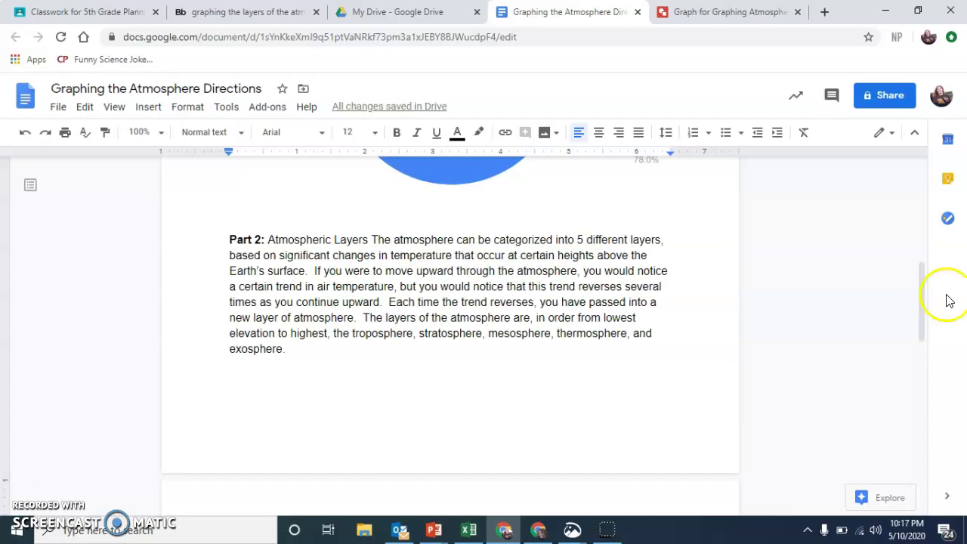
mouse_move(924, 276)
left_click_drag(923, 277, 931, 348)
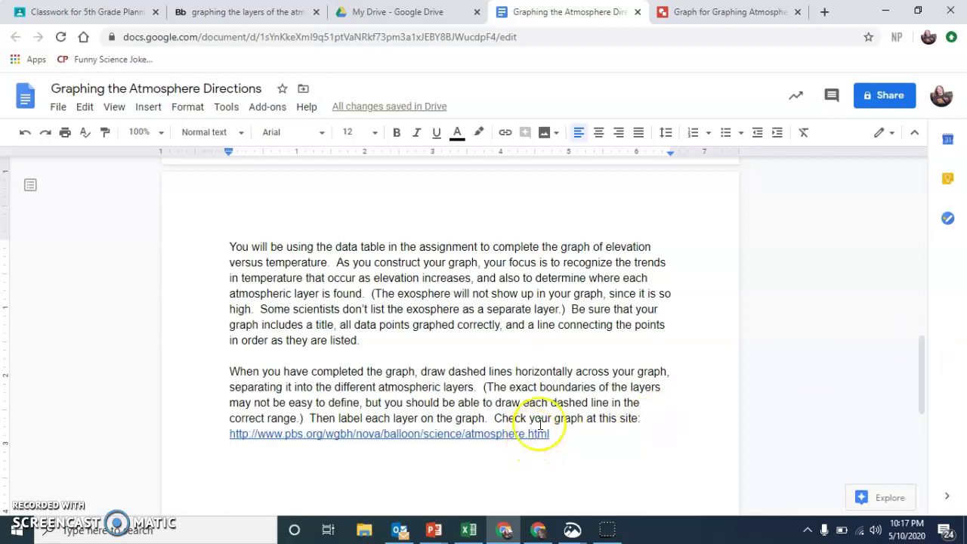
Step: In the Graph for Graphing Atmosphere drawing, plot a small circle at 20 °C and 0 km elevation
left_click(709, 16)
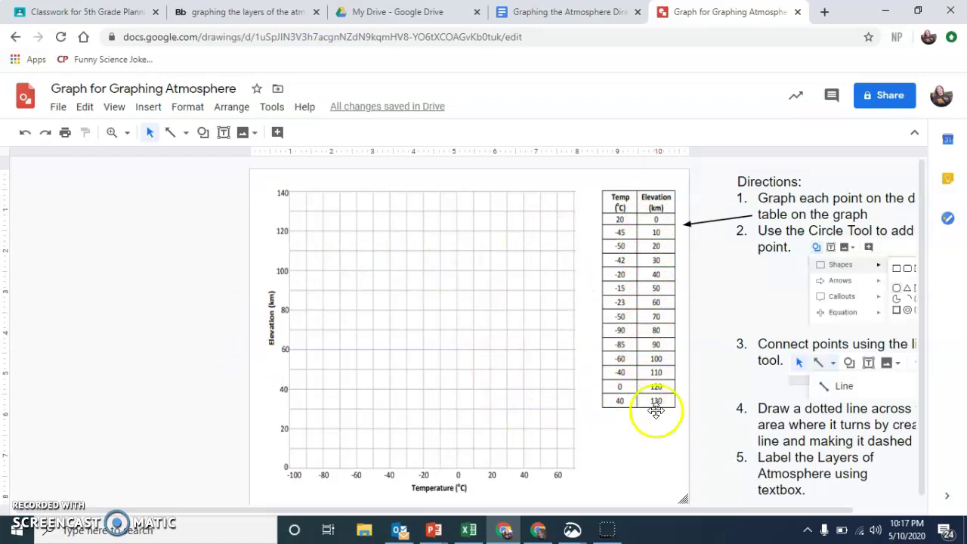
scroll(707, 433, "right", 2)
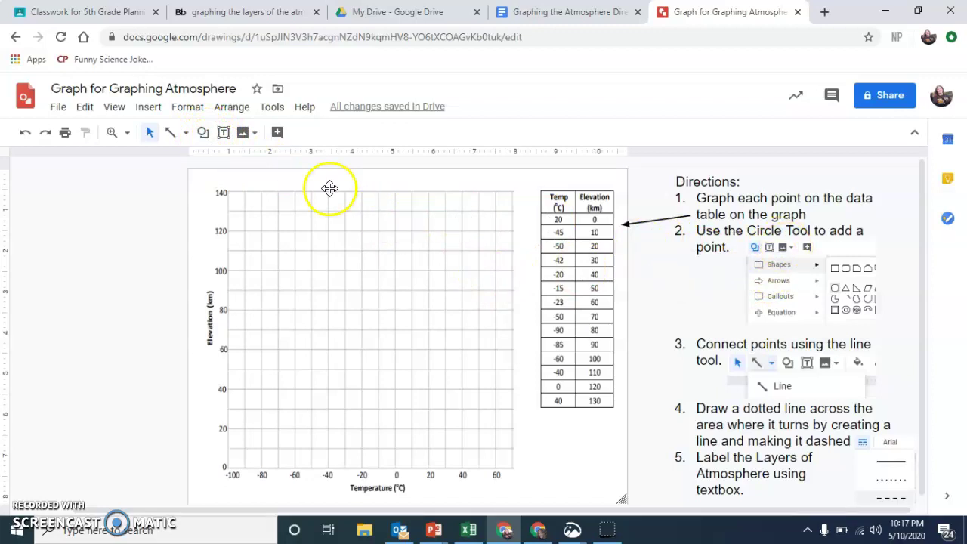
left_click(204, 134)
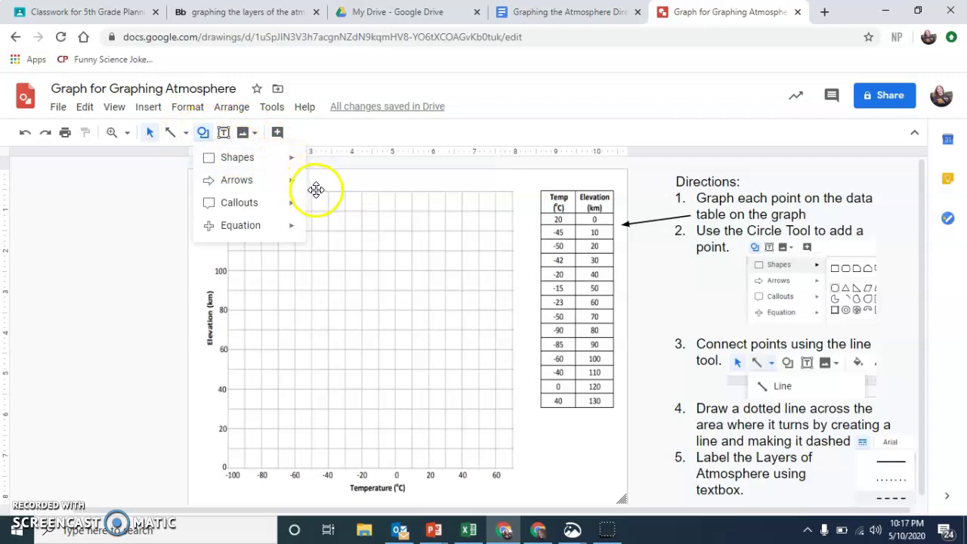
mouse_move(295, 158)
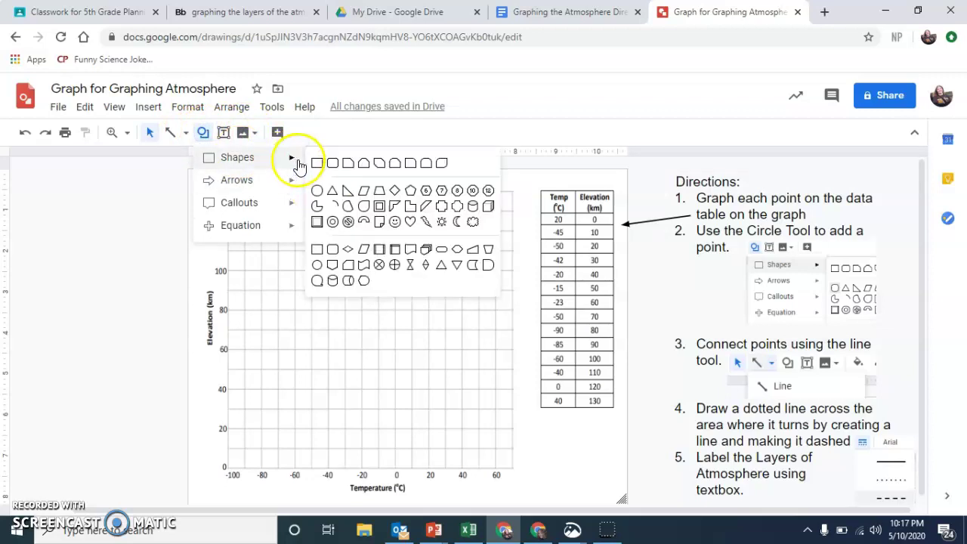
left_click(320, 191)
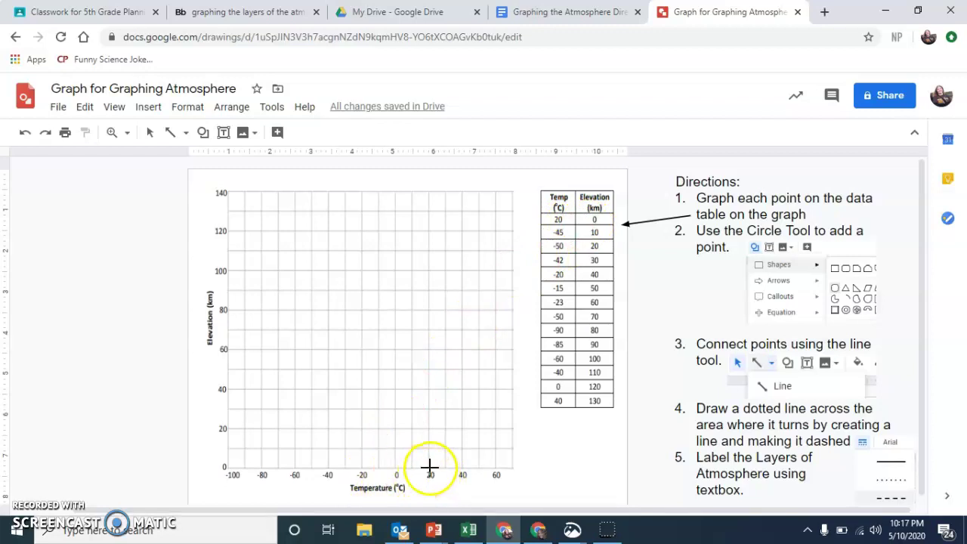
left_click_drag(428, 467, 433, 471)
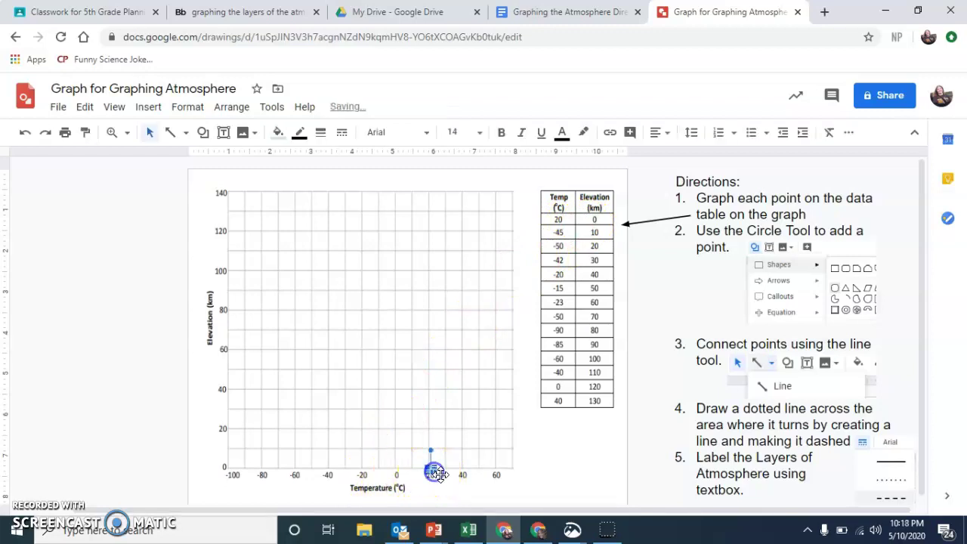
left_click(527, 473)
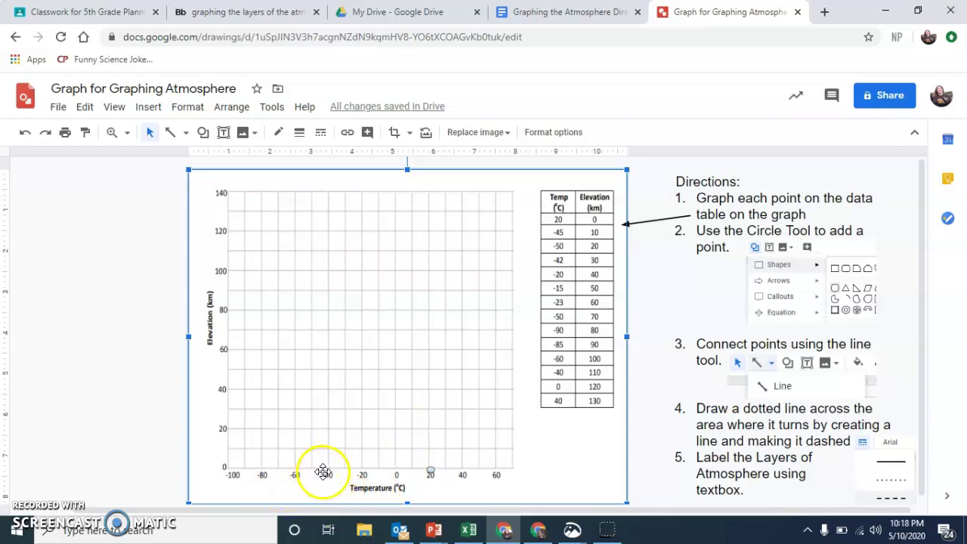
Step: Plot the second data point as a small circle at -45 °C and 10 km elevation
left_click(202, 132)
mouse_move(234, 158)
left_click(321, 191)
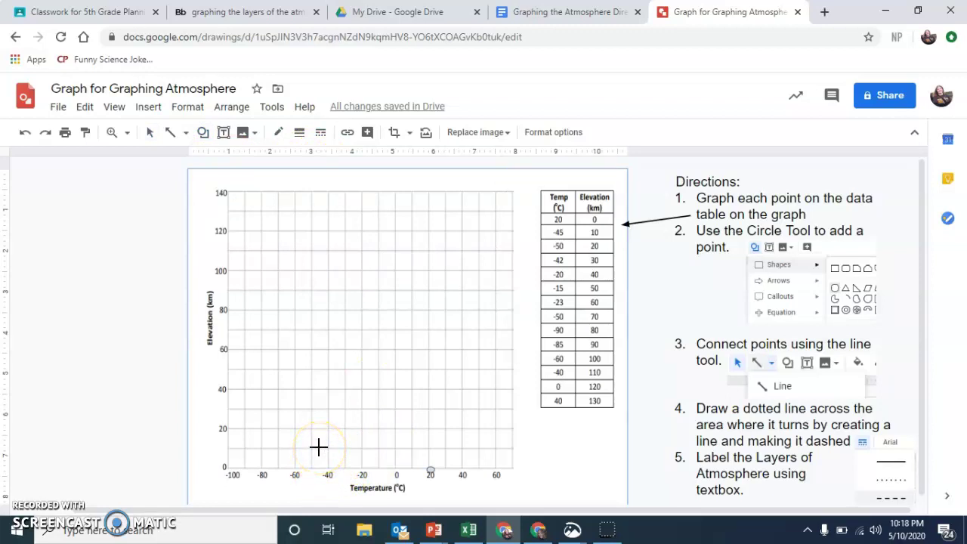
left_click_drag(318, 448, 329, 456)
left_click(124, 432)
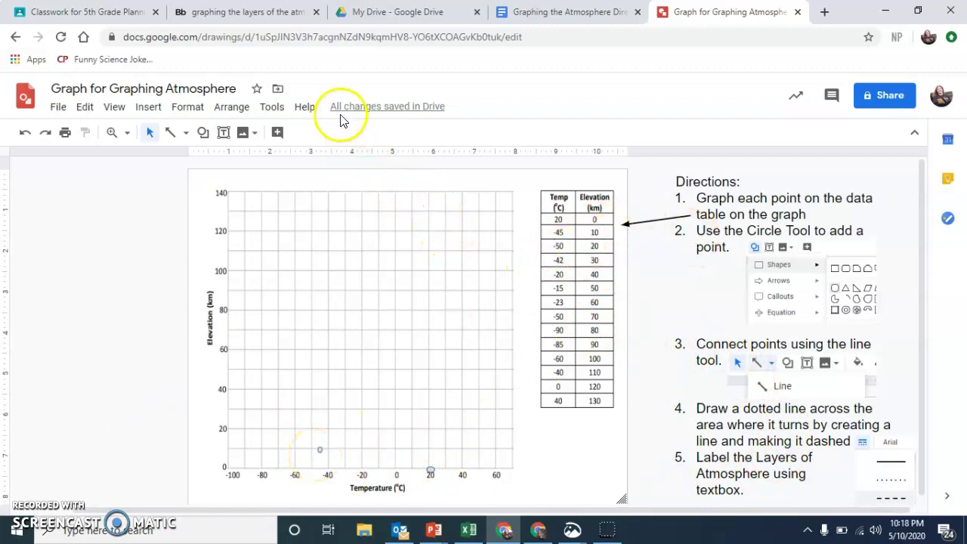
Step: Connect the 20 °C and -45 °C points with a straight line and undo the stray extra line
left_click(186, 134)
left_click(193, 155)
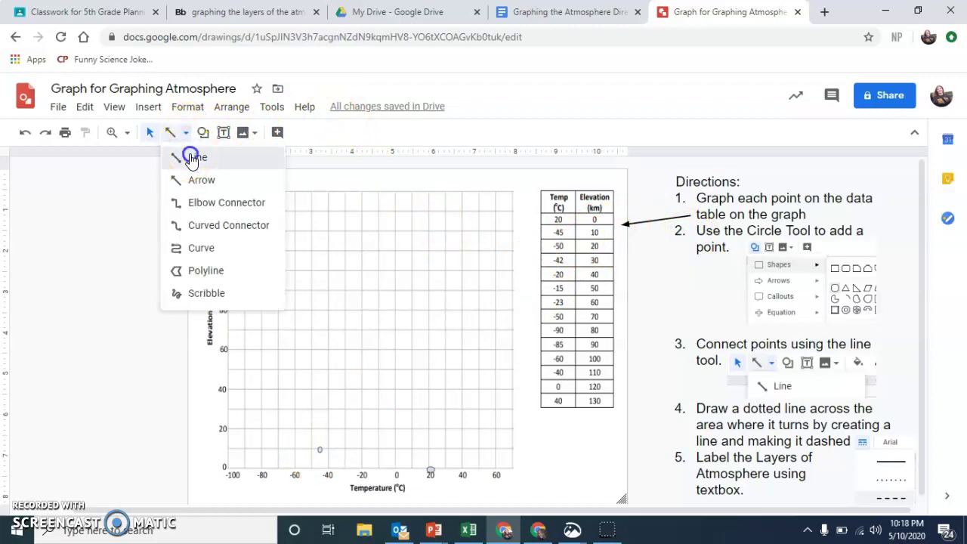
left_click(431, 469)
left_click_drag(431, 468, 319, 450)
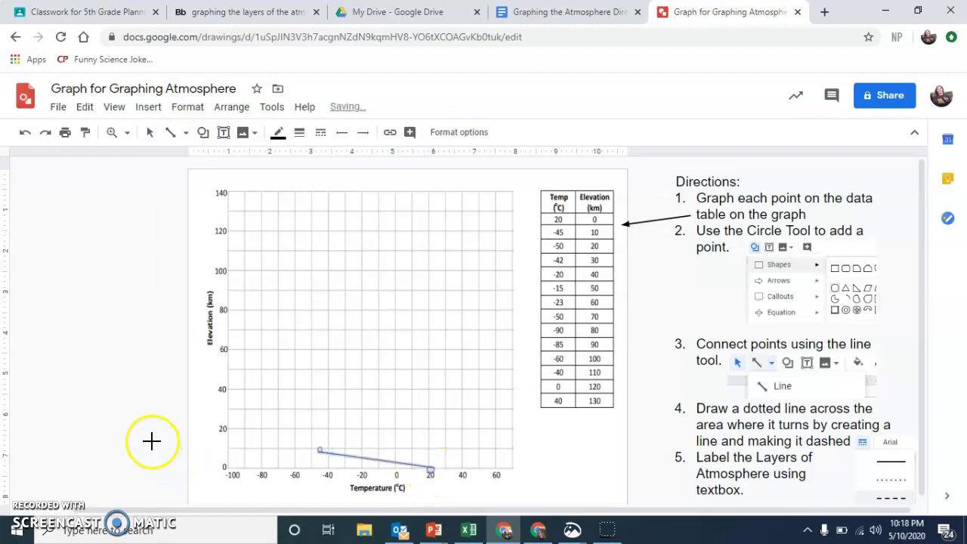
left_click(153, 442)
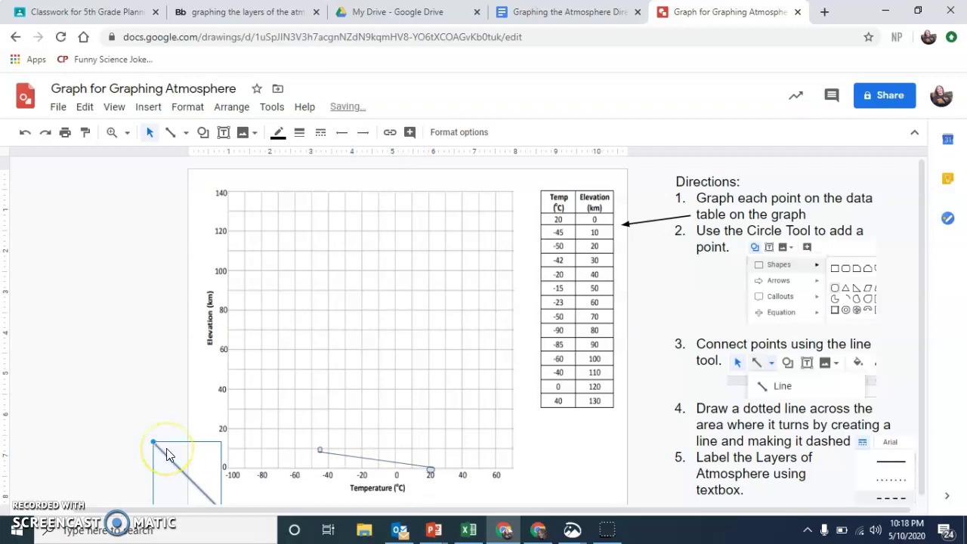
key("ctrl+z")
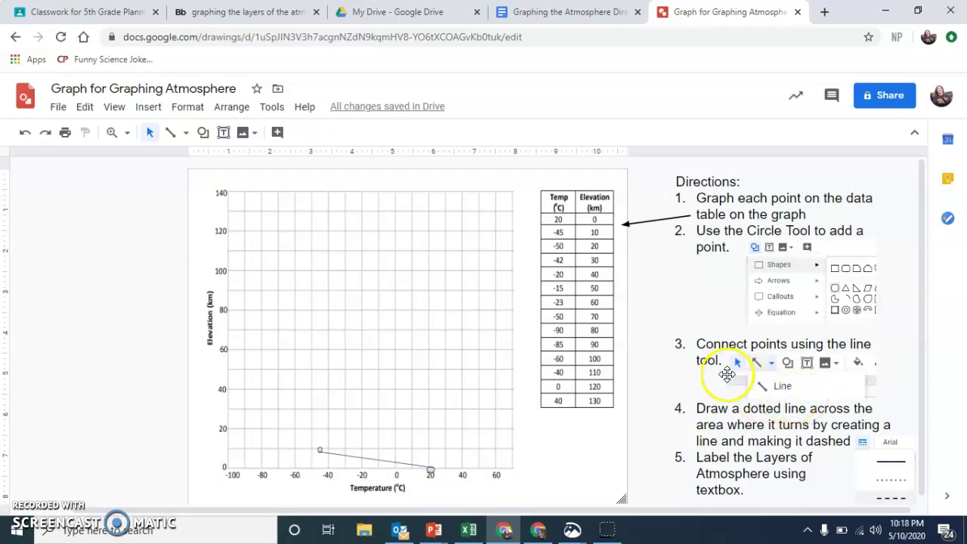
Step: Draw a horizontal dashed line in the blank area beside the graph and delete the stray diagonal line
scroll(680, 406, "down", 1)
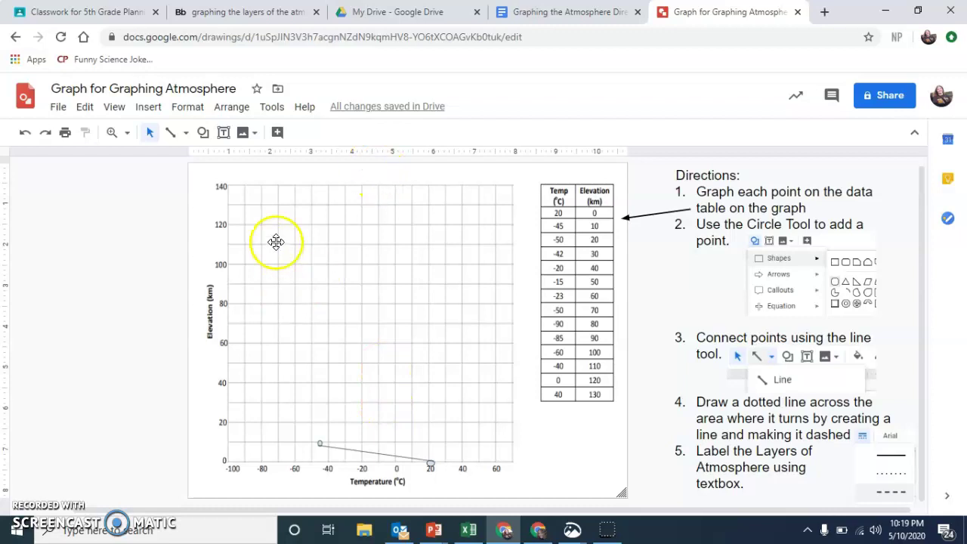
left_click(182, 141)
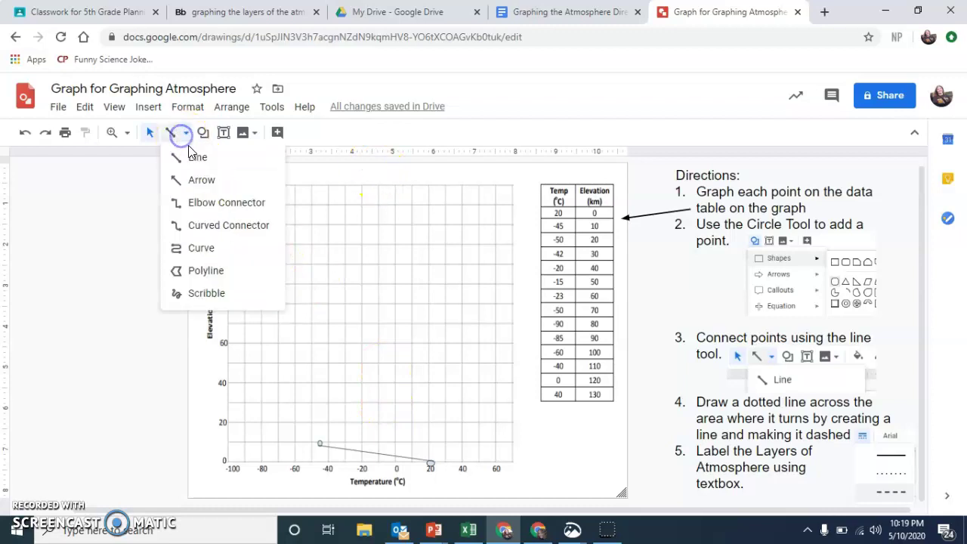
left_click(193, 156)
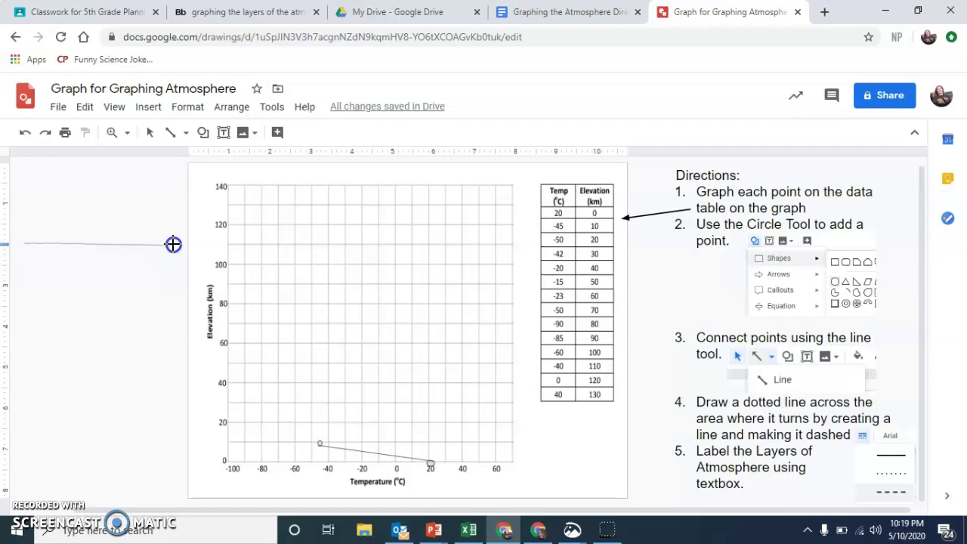
left_click_drag(174, 243, 174, 243)
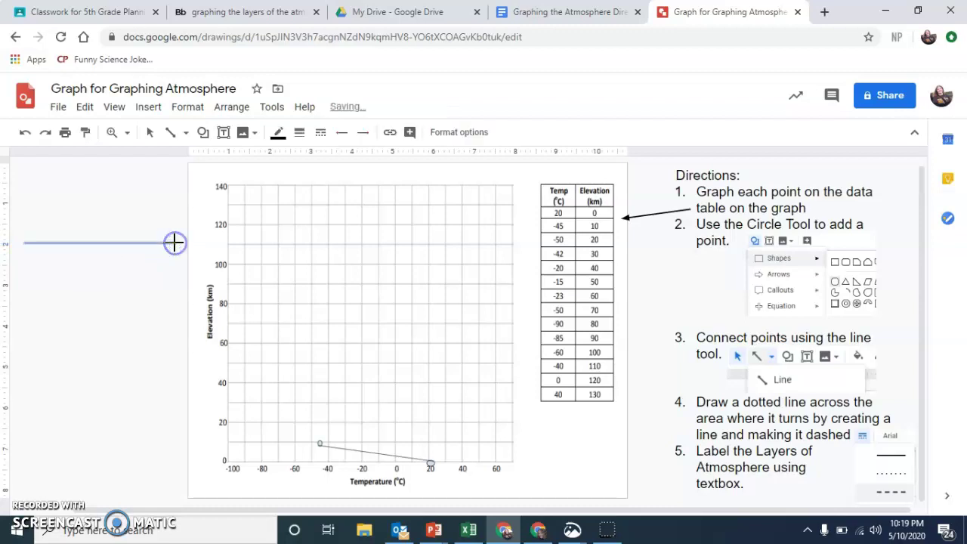
left_click(322, 136)
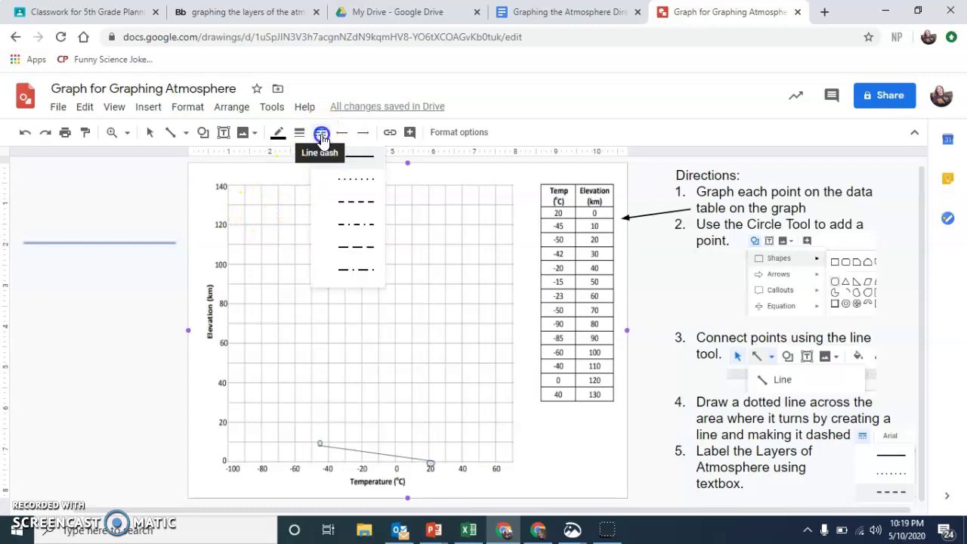
left_click(356, 205)
left_click(84, 344)
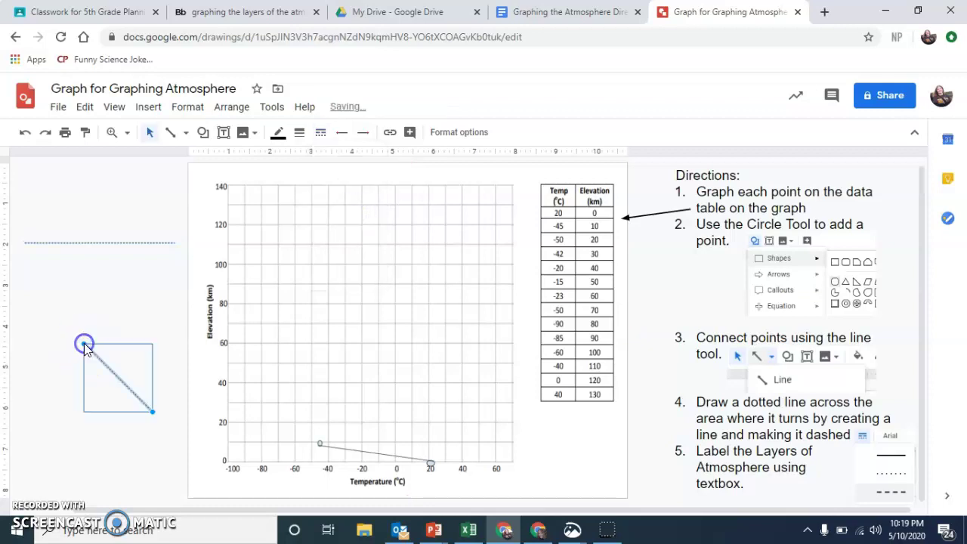
key("Delete")
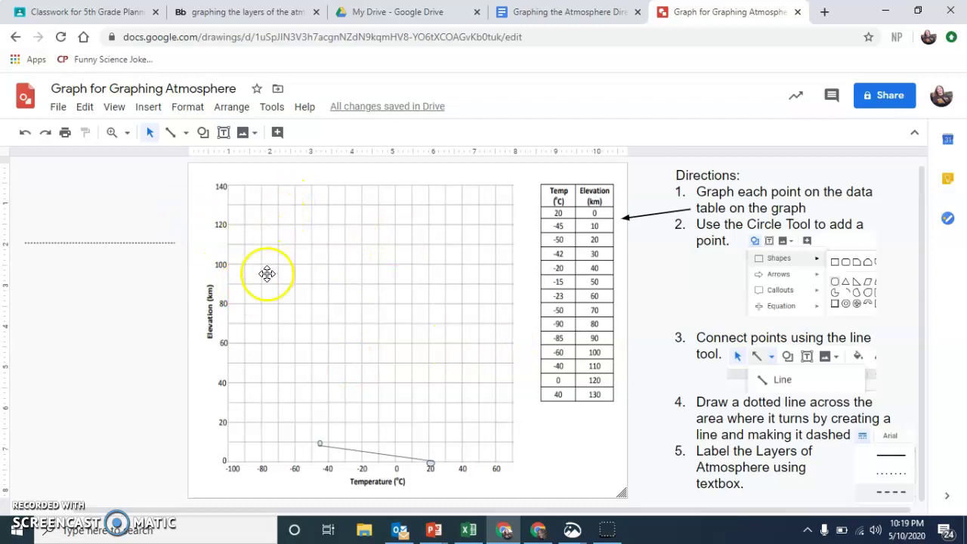
Step: Add an empty text box beneath the dashed line and check the atmospheric layer names in the directions document
left_click(224, 132)
left_click_drag(36, 281, 171, 328)
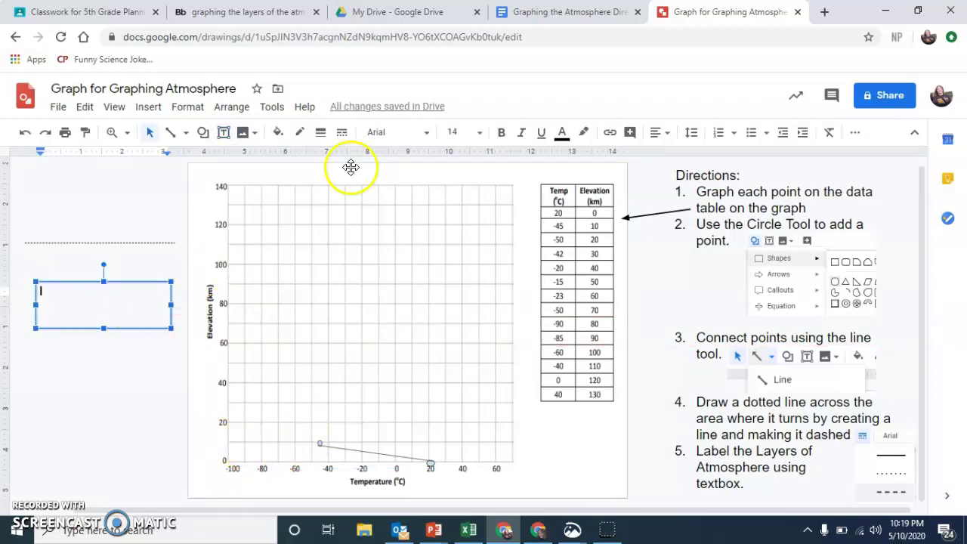
left_click(572, 15)
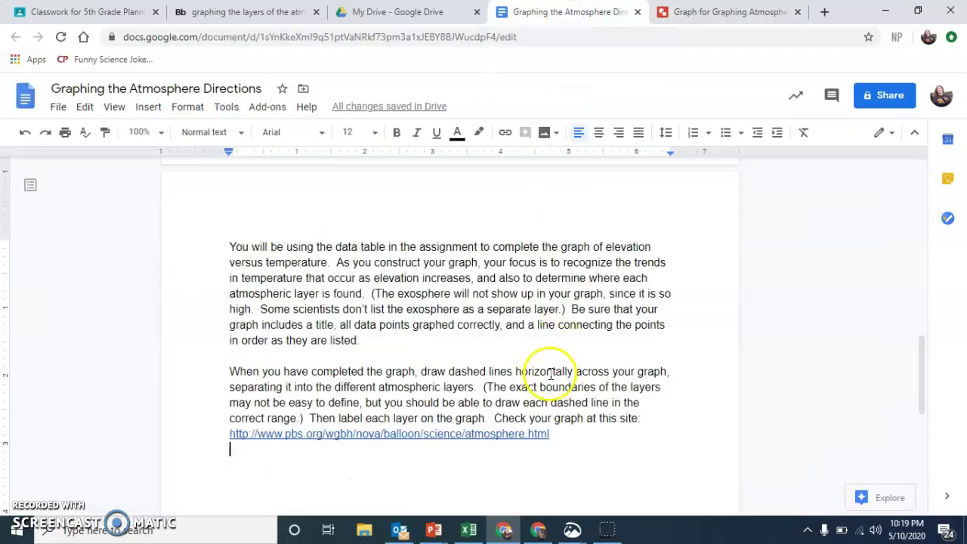
scroll(411, 337, "up", 5)
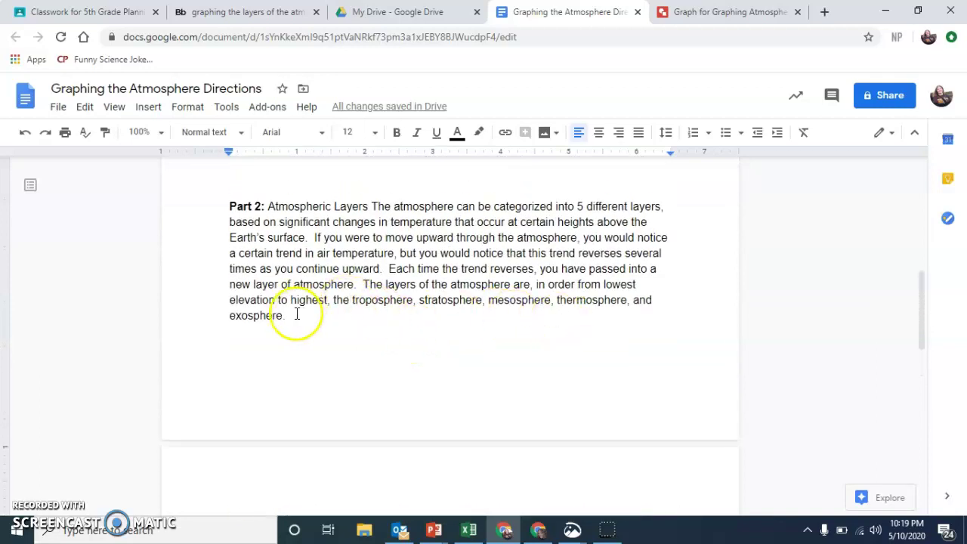
left_click(692, 9)
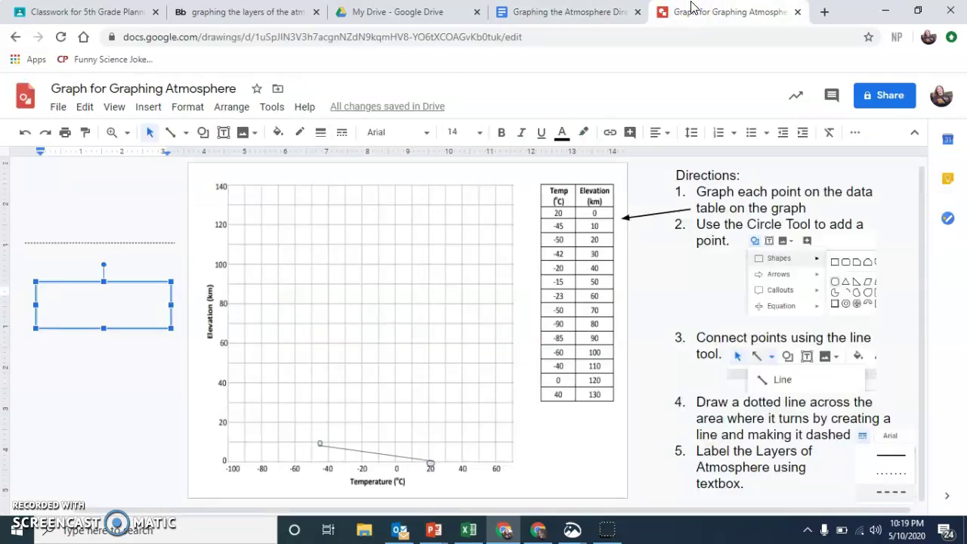